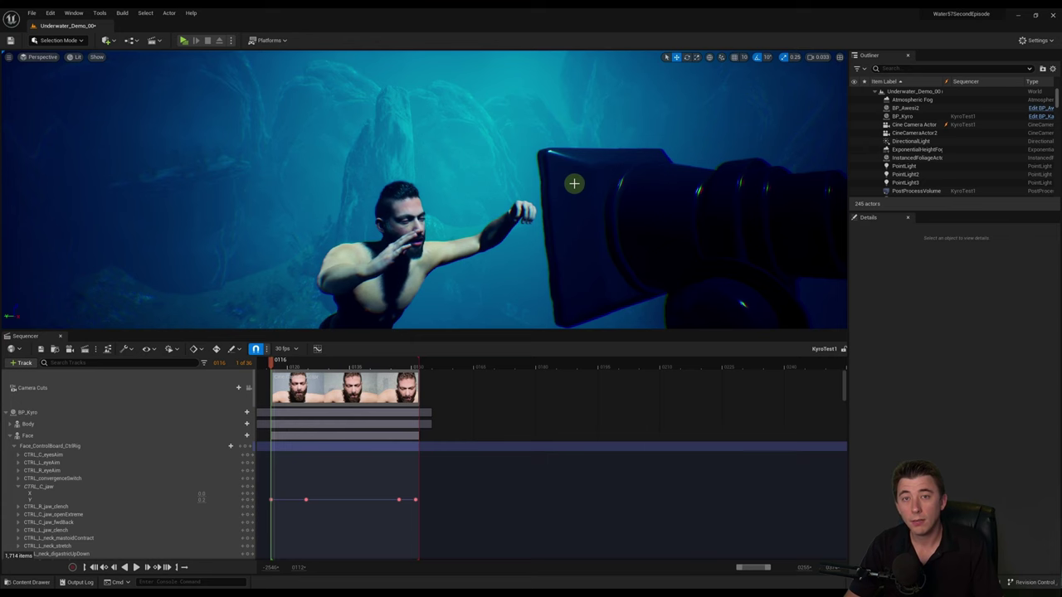
# Pilot the Cine Camera Actor in front of the swimmer and slightly adjust its framing of his face
pyautogui.click(578, 193)
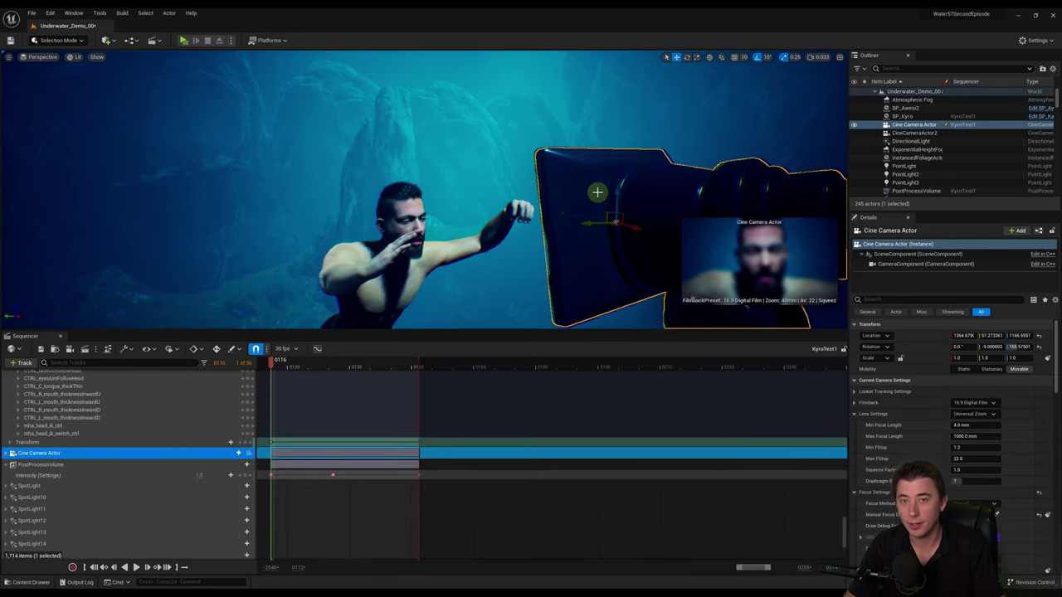
pyautogui.rightClick(599, 194)
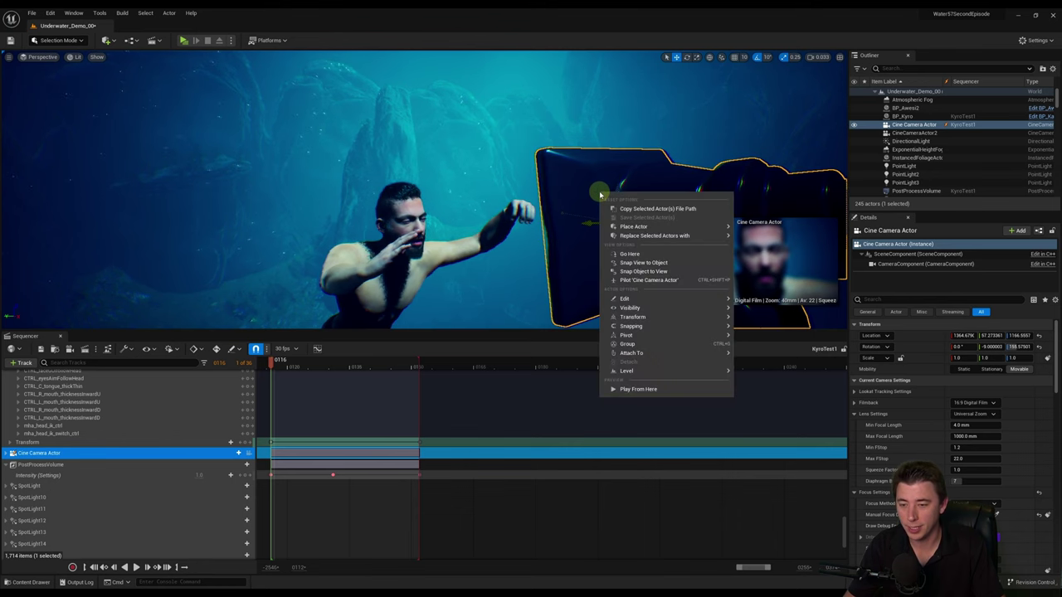
pyautogui.click(649, 280)
pyautogui.moveTo(605, 208)
pyautogui.mouseDown()
pyautogui.moveTo(591, 227)
pyautogui.moveTo(602, 212)
pyautogui.mouseUp()
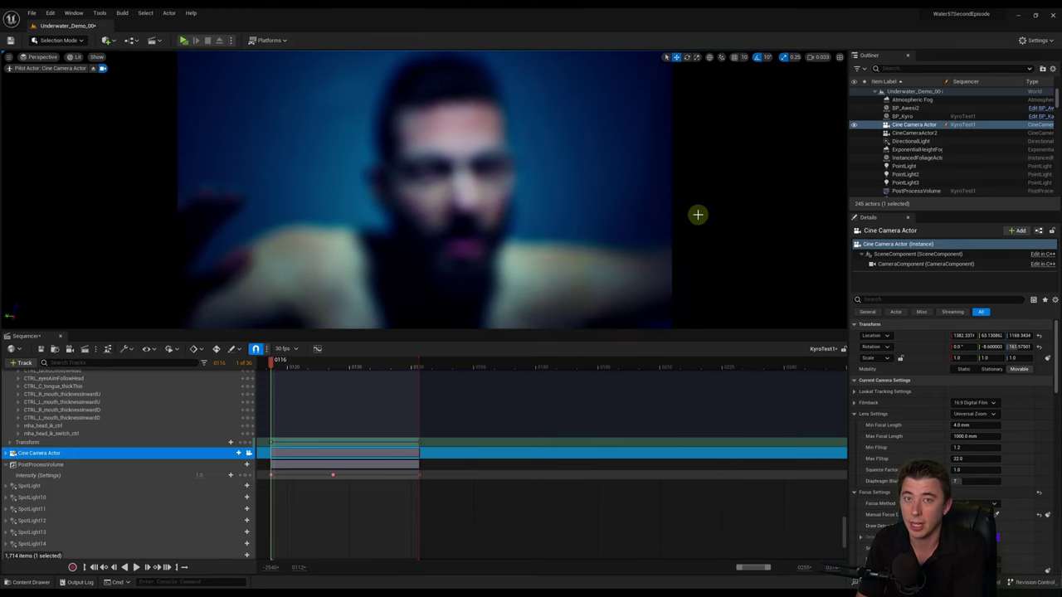
pyautogui.rightClick(913, 124)
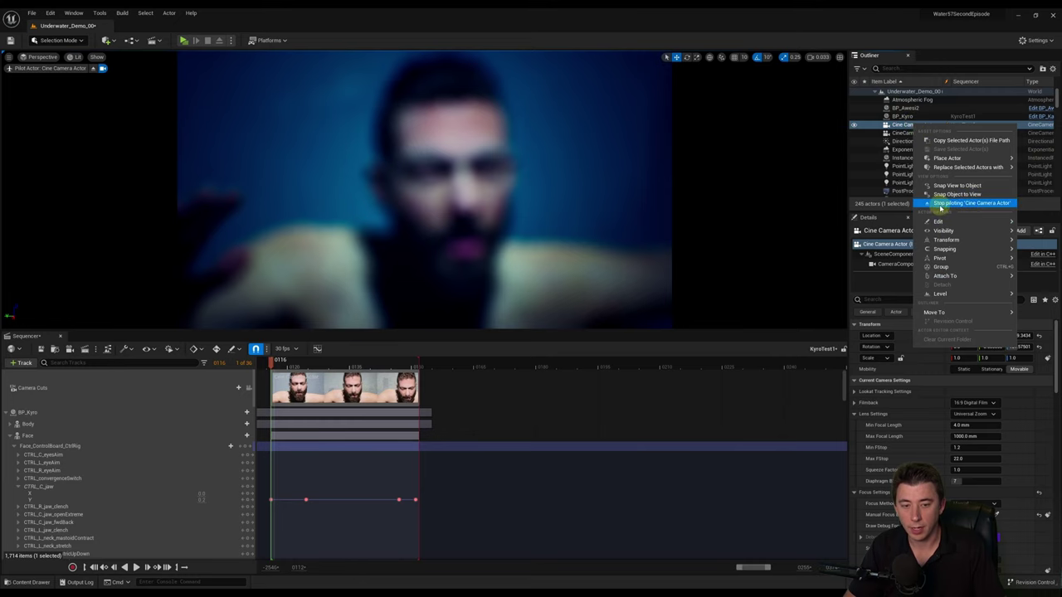
pyautogui.click(407, 198)
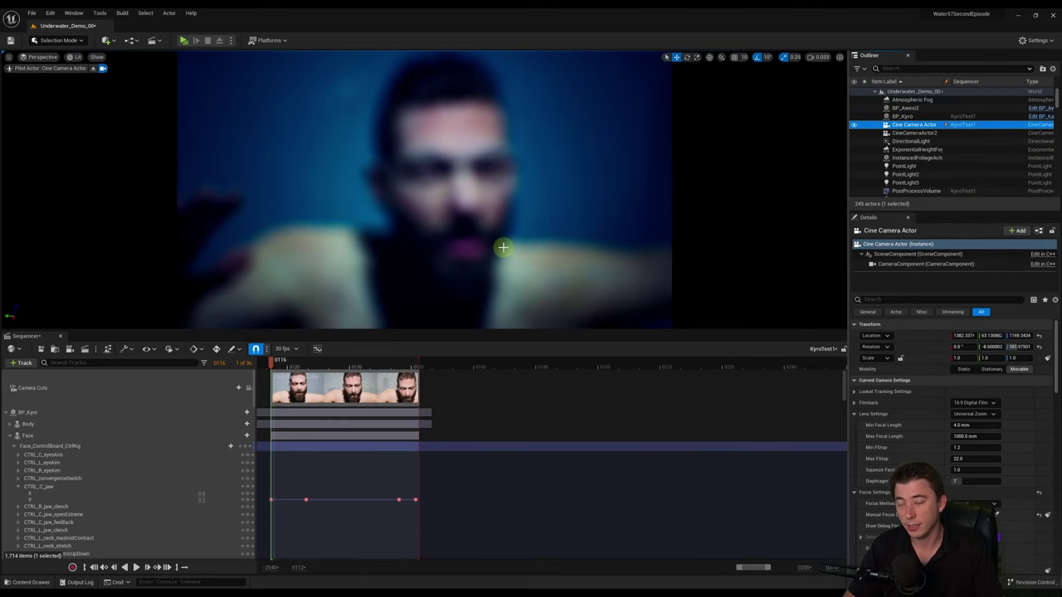
pyautogui.moveTo(380, 103); pyautogui.dragTo(458, 259)
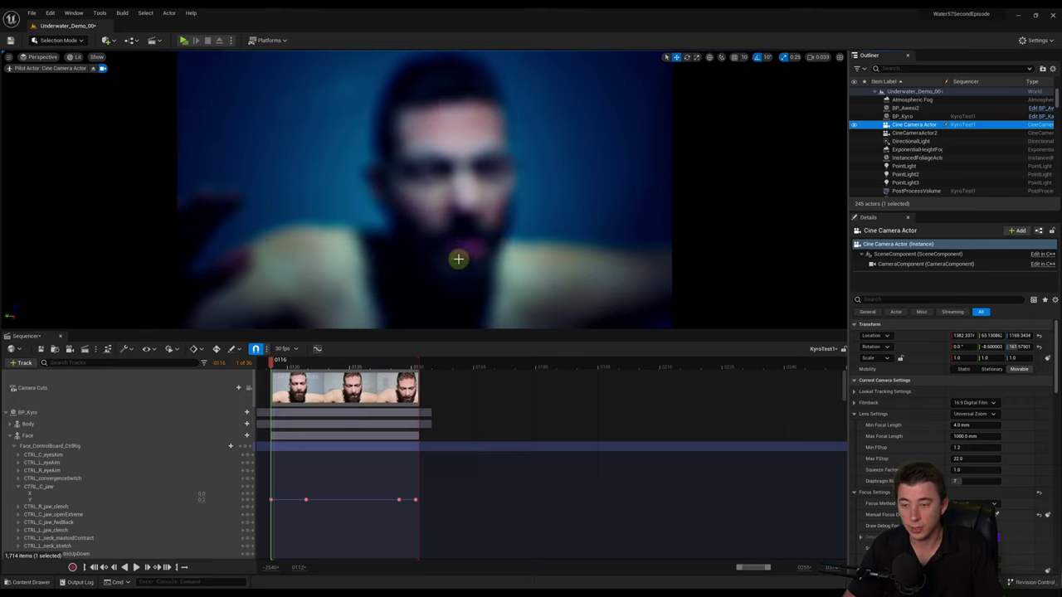
# Set the camera's Focus Method to Tracking with BP_Kyro as the actor to track, and sample his forehead as the focus point
pyautogui.scroll(-2, 967, 414)
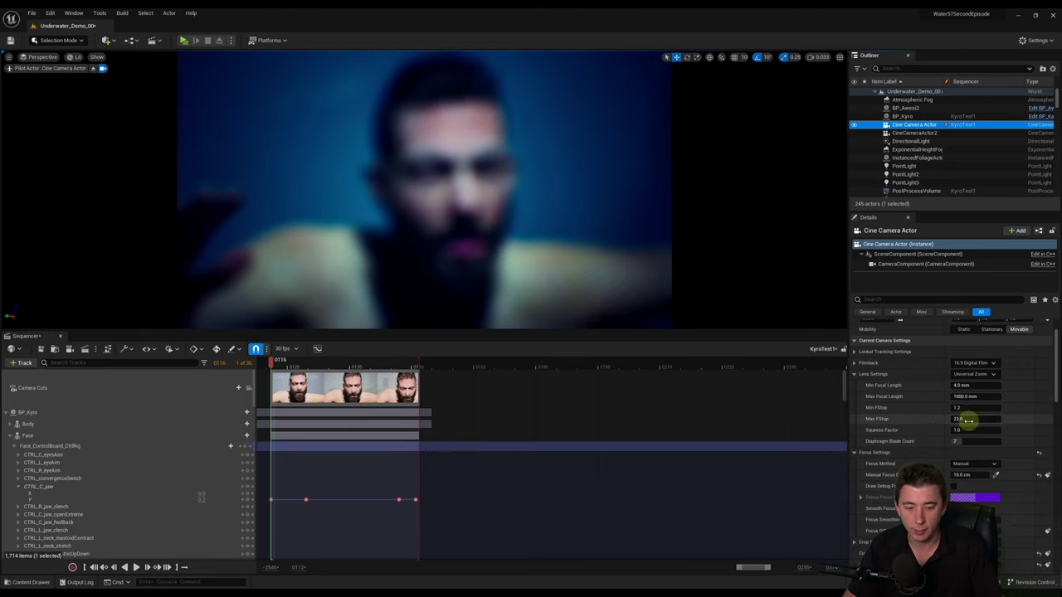
pyautogui.scroll(-5, 939, 405)
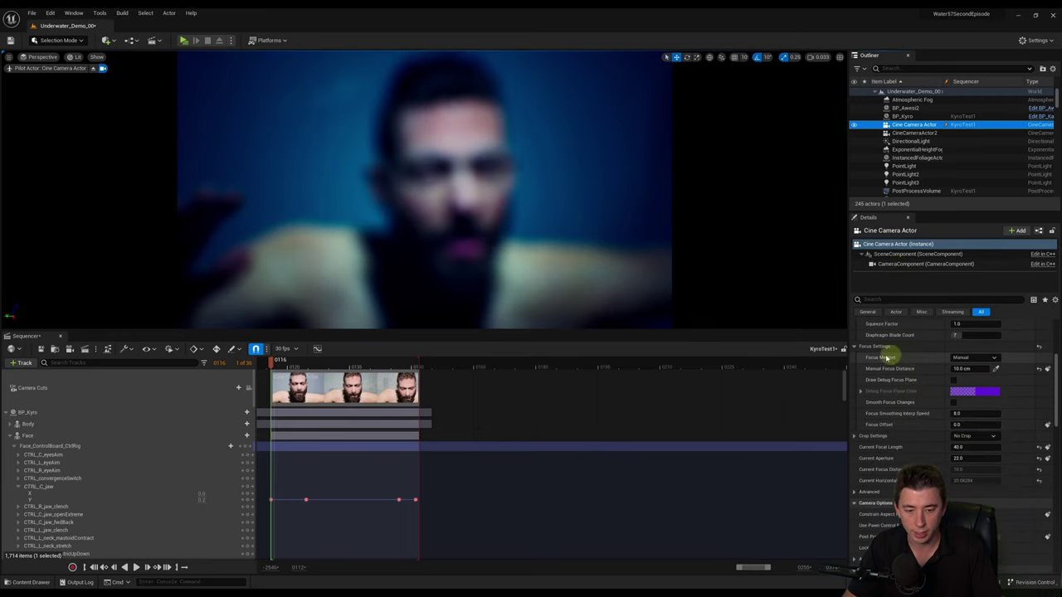
pyautogui.click(970, 359)
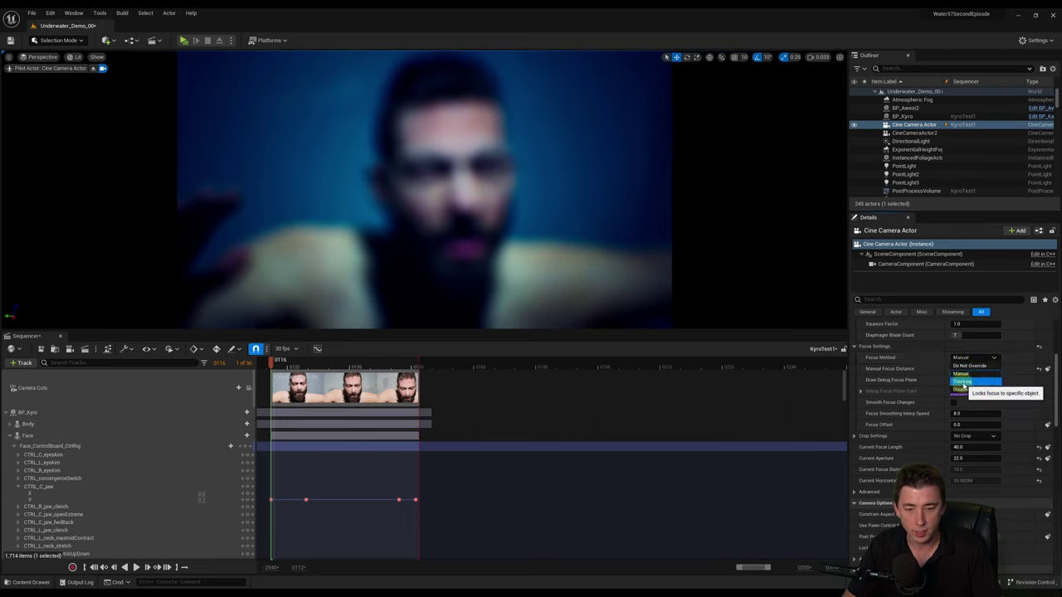
pyautogui.click(962, 382)
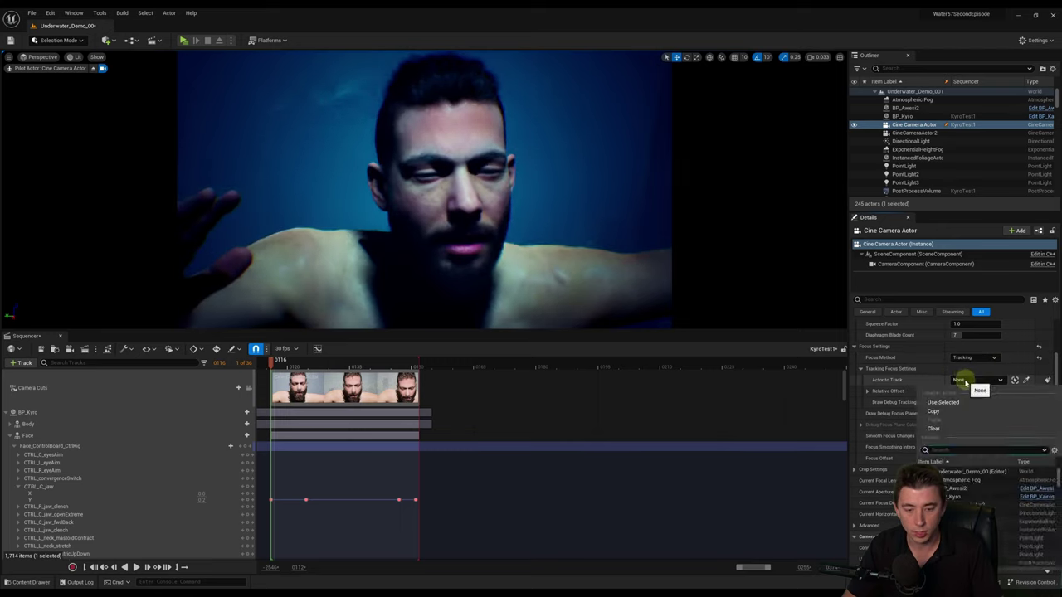
pyautogui.click(964, 380)
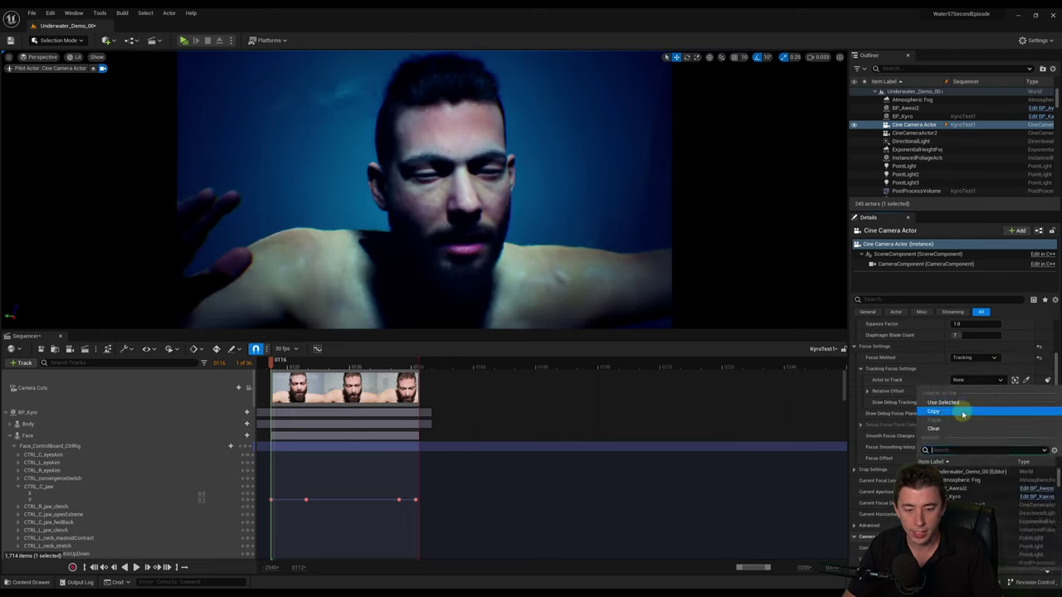
pyautogui.click(953, 496)
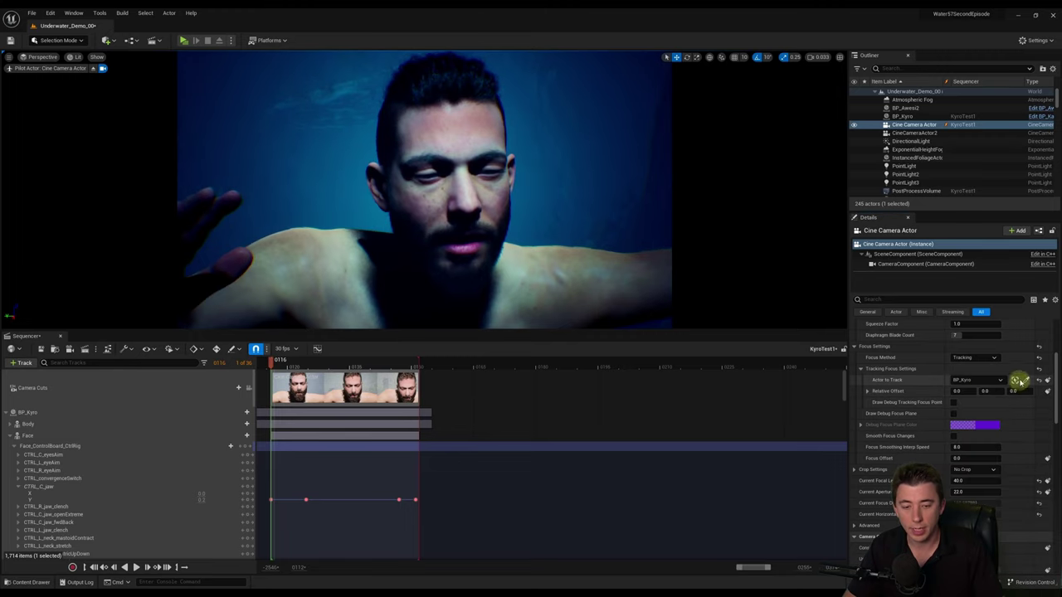
pyautogui.click(1027, 380)
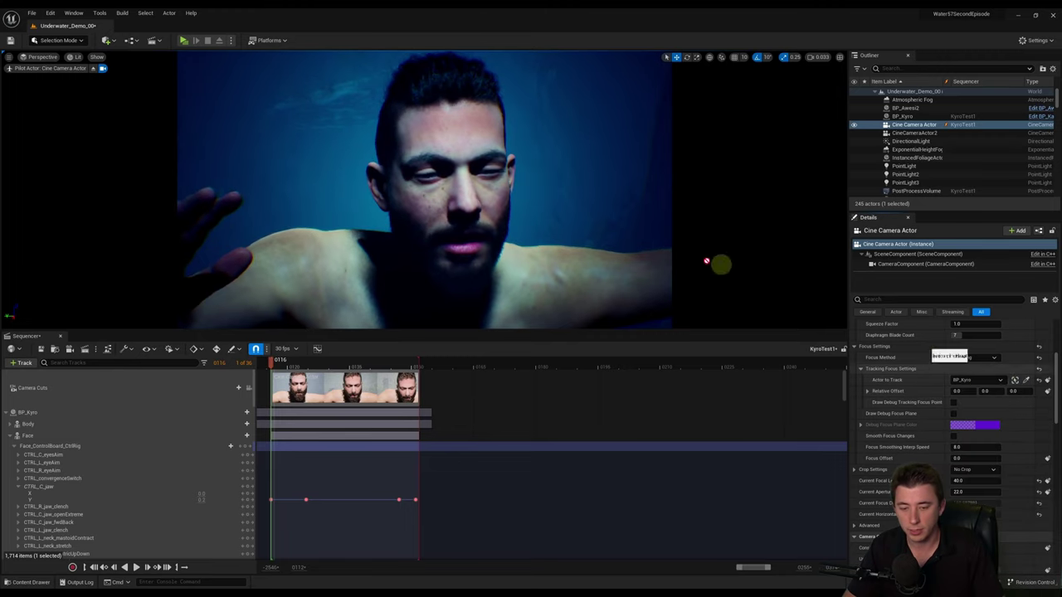
pyautogui.click(453, 134)
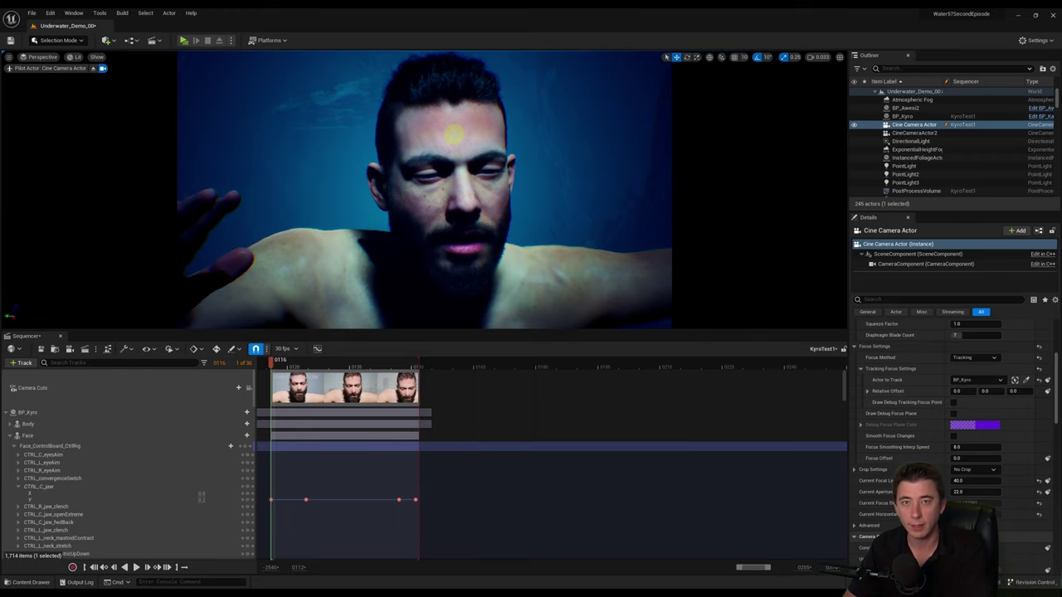
# Play the sequence through and add a Time Dilation track with a value of 0.2
pyautogui.click(136, 567)
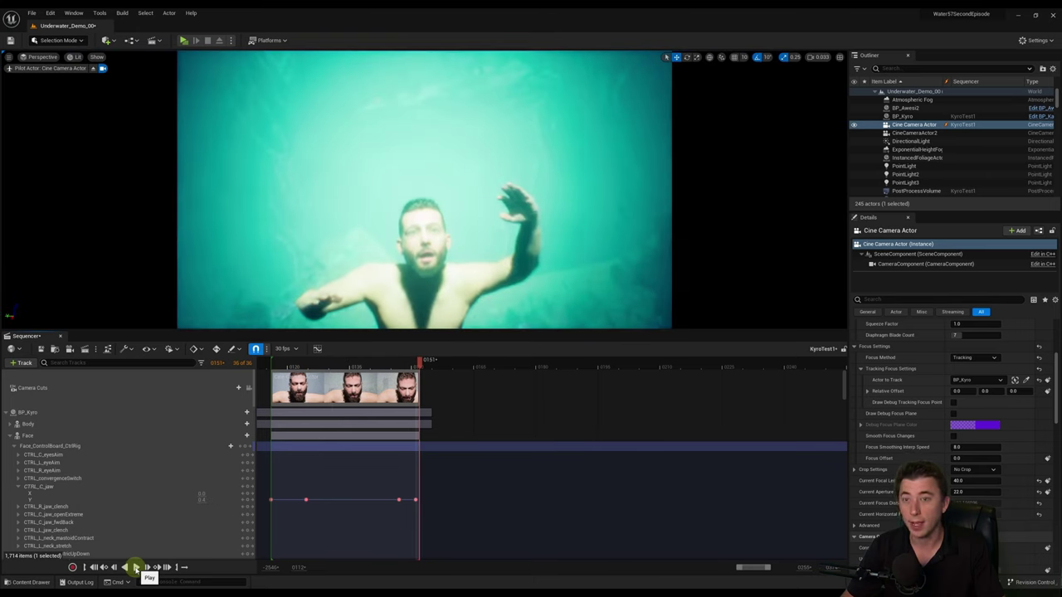
pyautogui.click(32, 362)
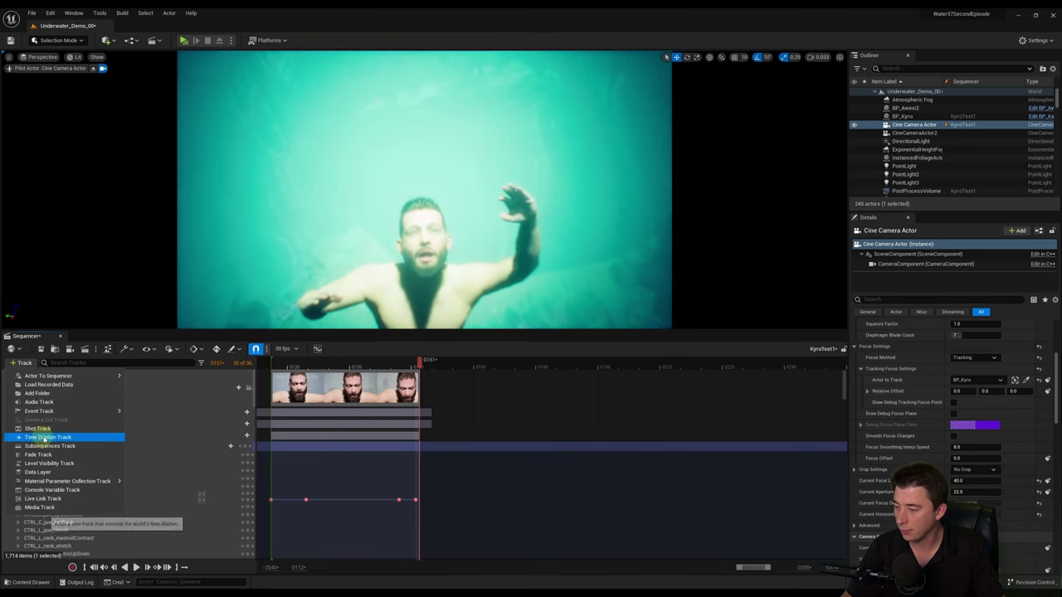
pyautogui.click(47, 437)
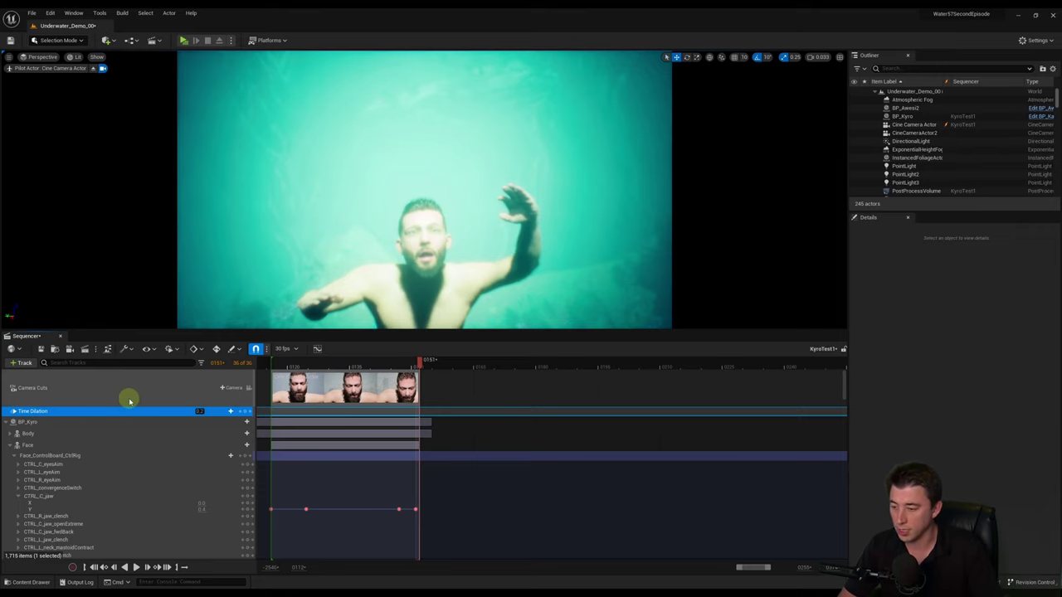
# Play back the time-dilated sequence to check the slowed motion, and return the playhead to frame 0116
pyautogui.click(139, 568)
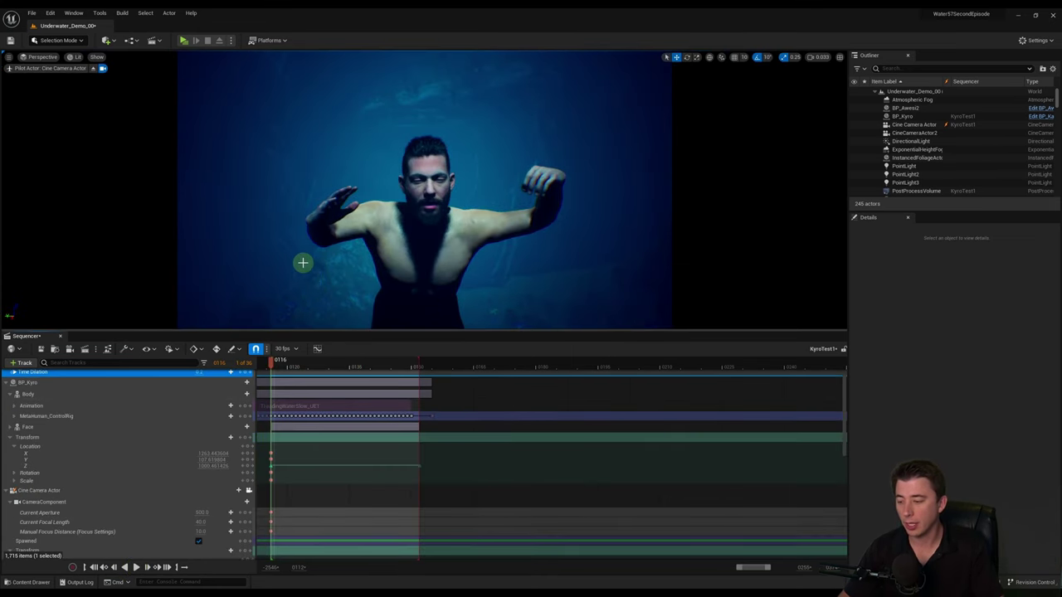
pyautogui.click(137, 568)
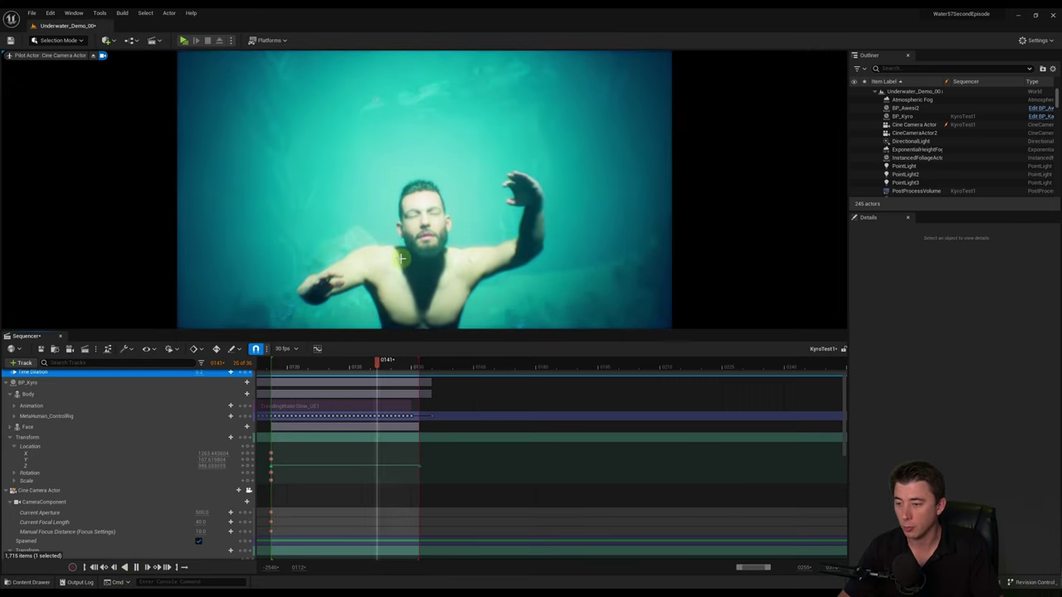
pyautogui.click(136, 569)
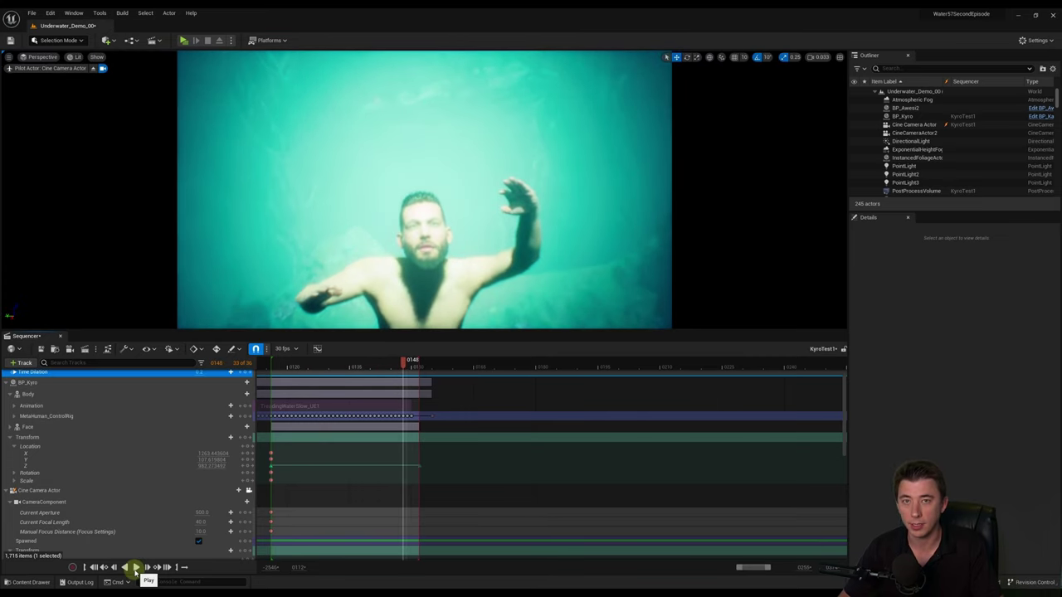
pyautogui.moveTo(404, 363); pyautogui.dragTo(271, 361)
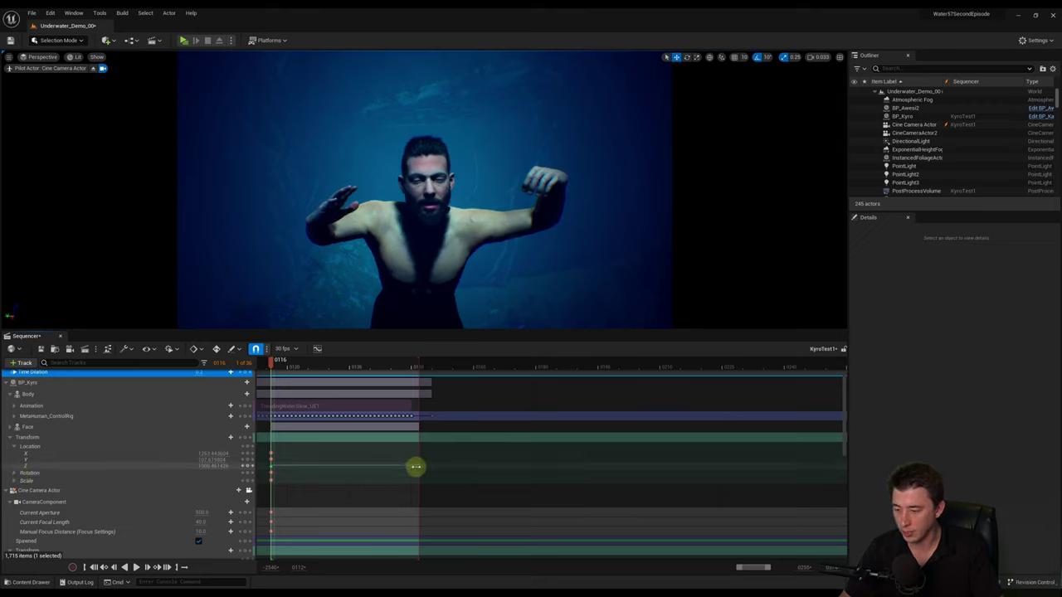
# Check the first Location Z key of BP_Kyro and set the last one to Cubic (Auto) interpolation
pyautogui.rightClick(271, 466)
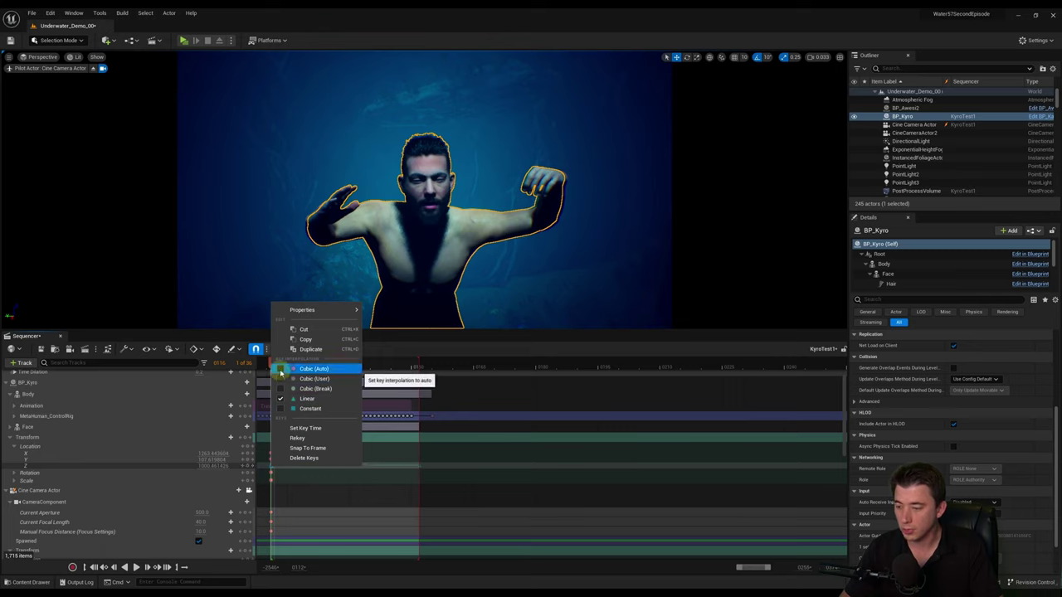
pyautogui.click(420, 463)
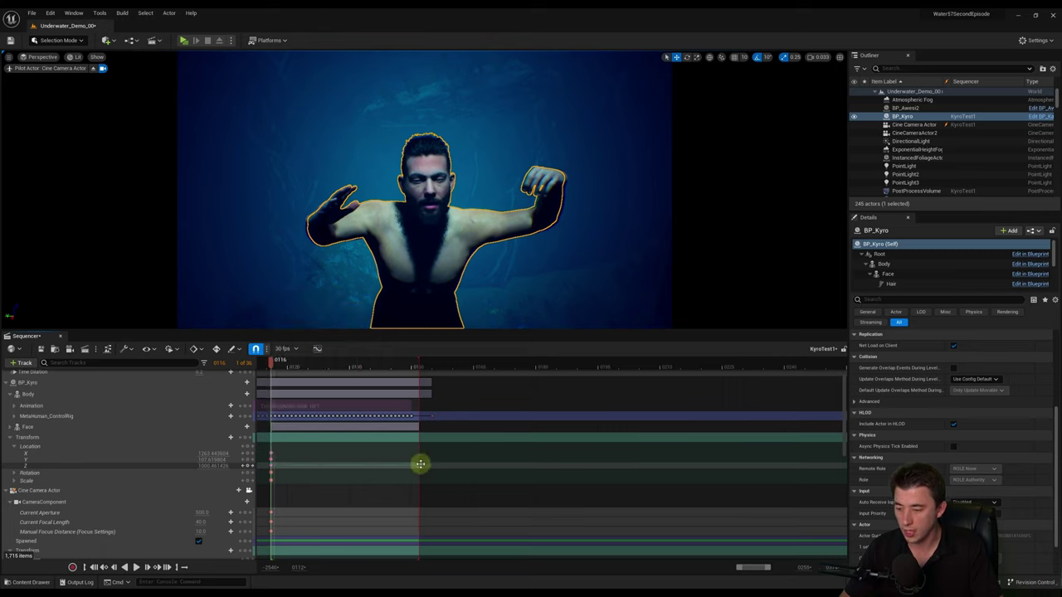
pyautogui.rightClick(419, 466)
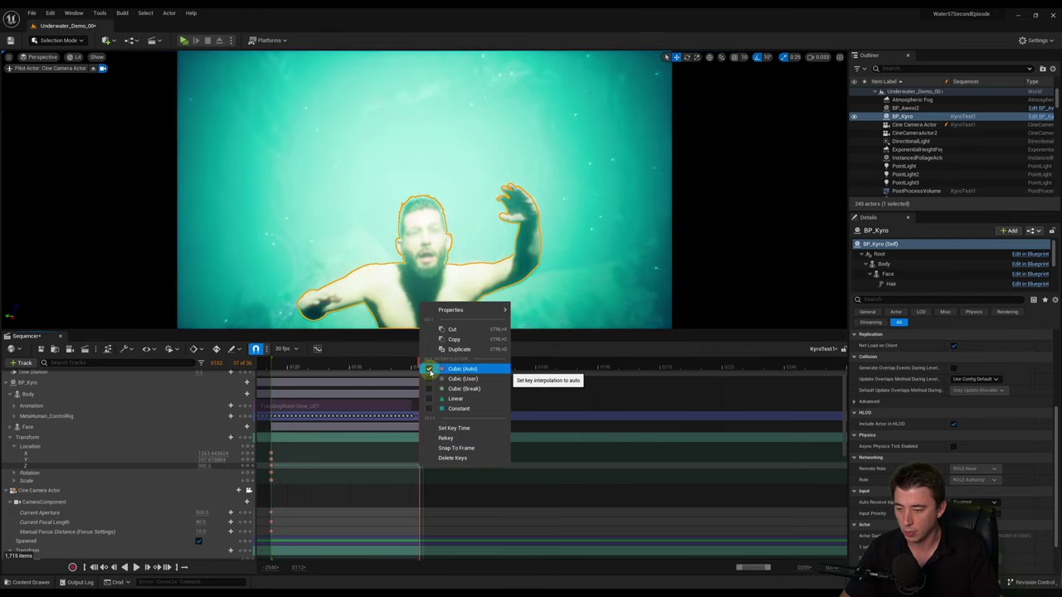
pyautogui.click(426, 374)
# Play the sequence to examine BP_Kyro's vertical movement with the current key interpolation, and rewind to frame 0116
pyautogui.click(136, 568)
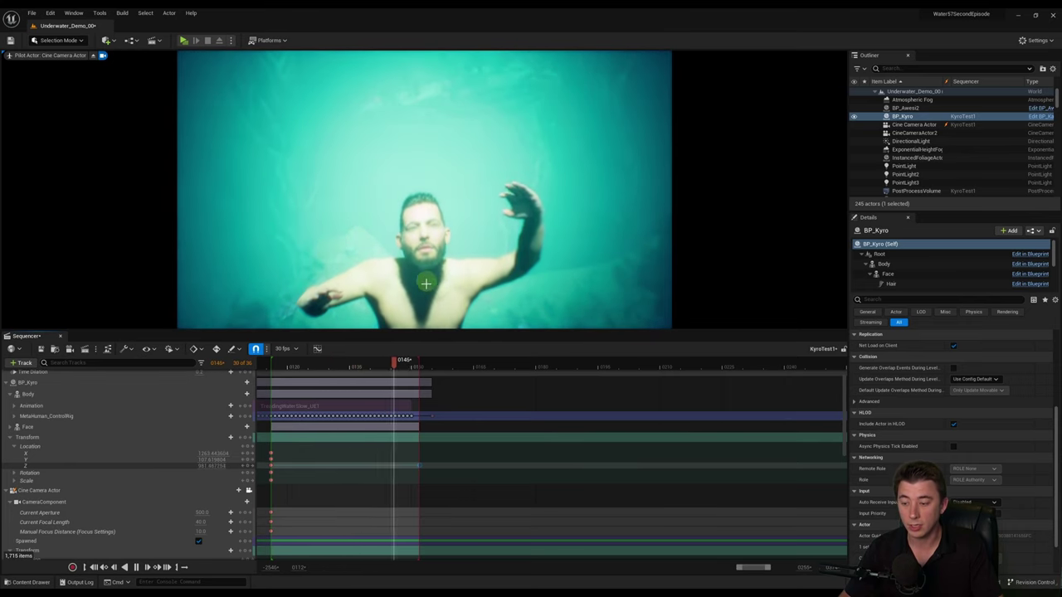
pyautogui.press('space')
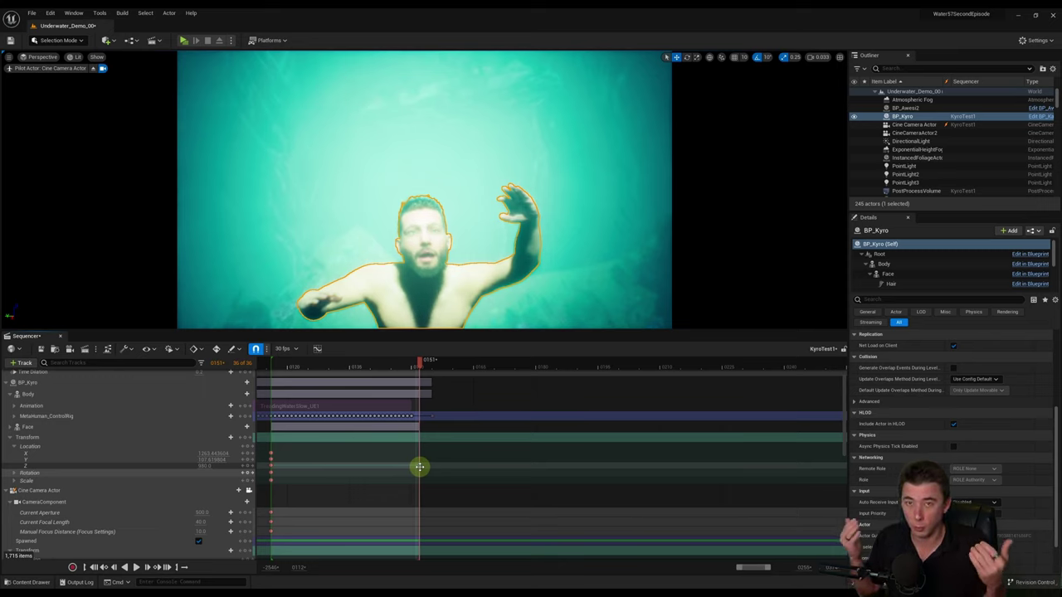
pyautogui.click(420, 362)
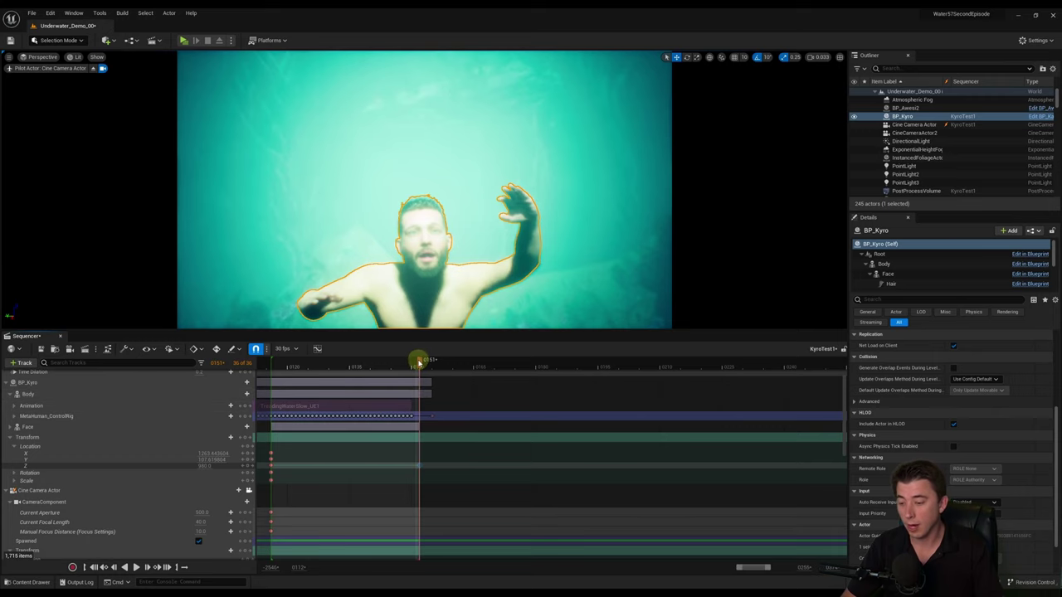
pyautogui.moveTo(421, 362); pyautogui.dragTo(271, 465)
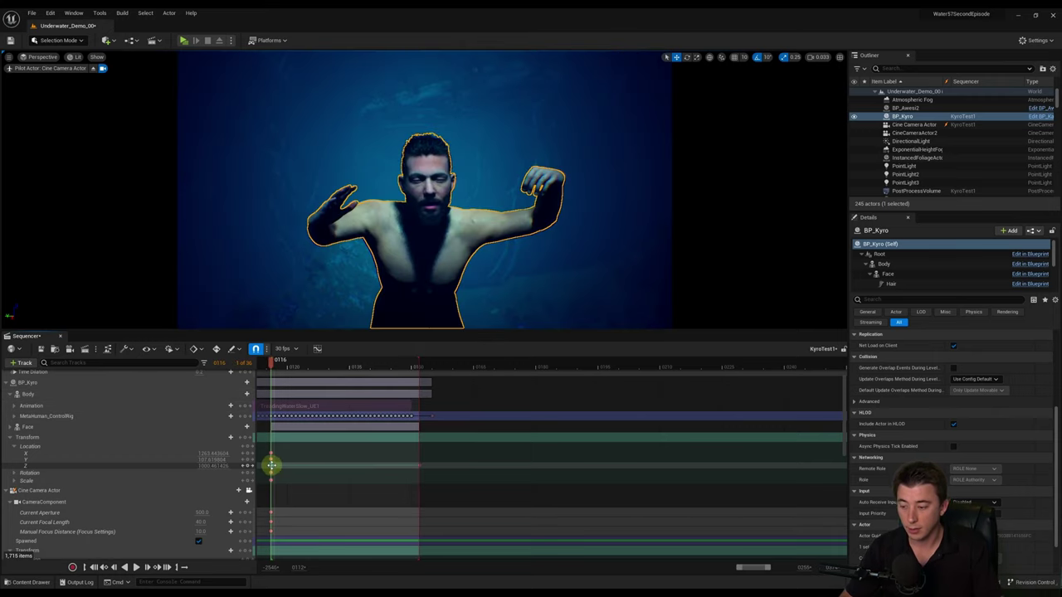
# Set the first and last Location Z keys of BP_Kyro to Linear interpolation
pyautogui.rightClick(271, 466)
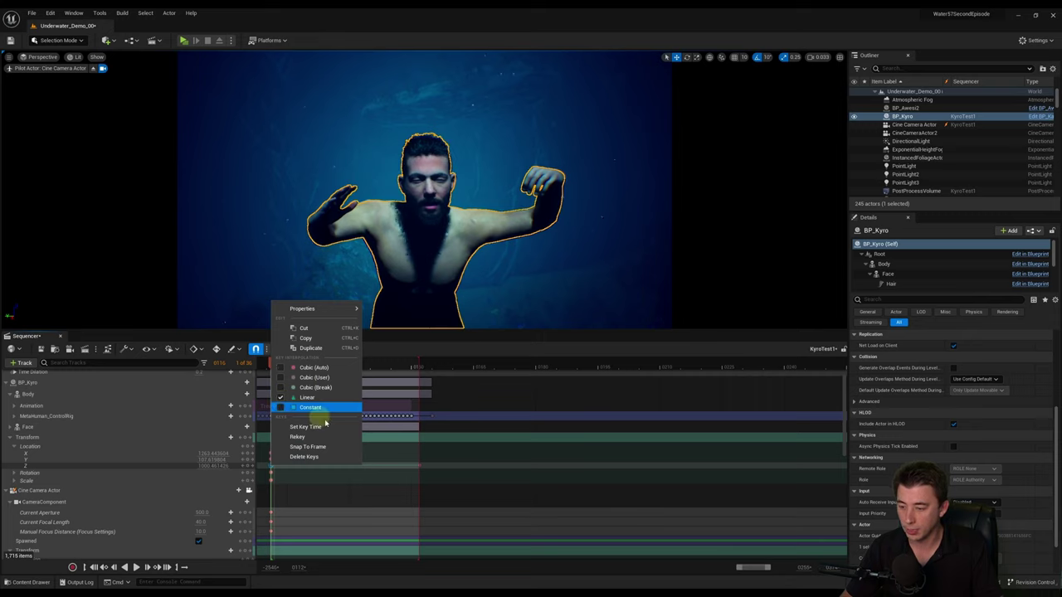
pyautogui.click(282, 397)
pyautogui.rightClick(418, 464)
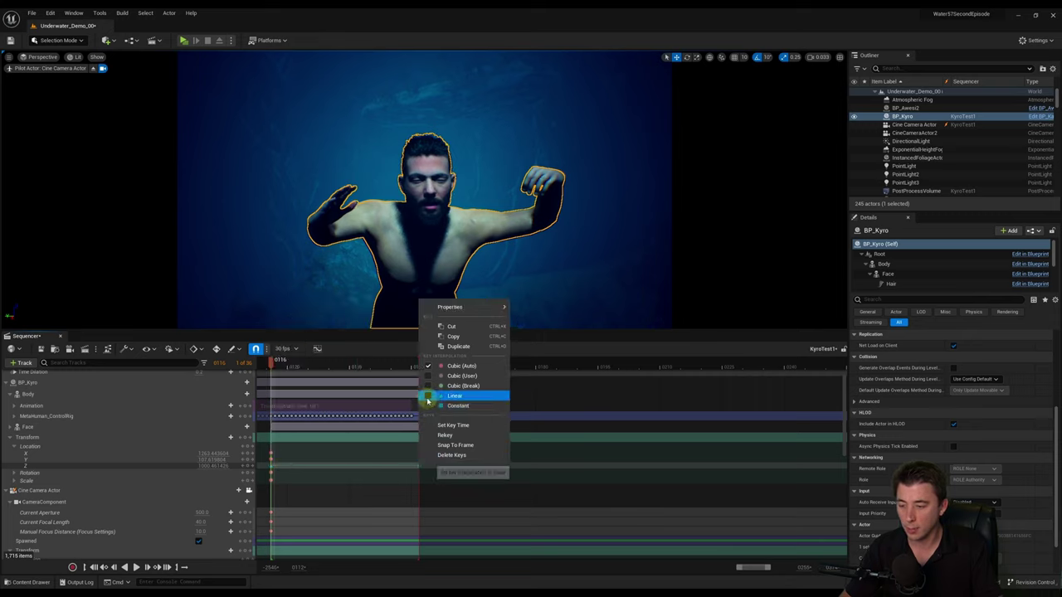
pyautogui.click(429, 398)
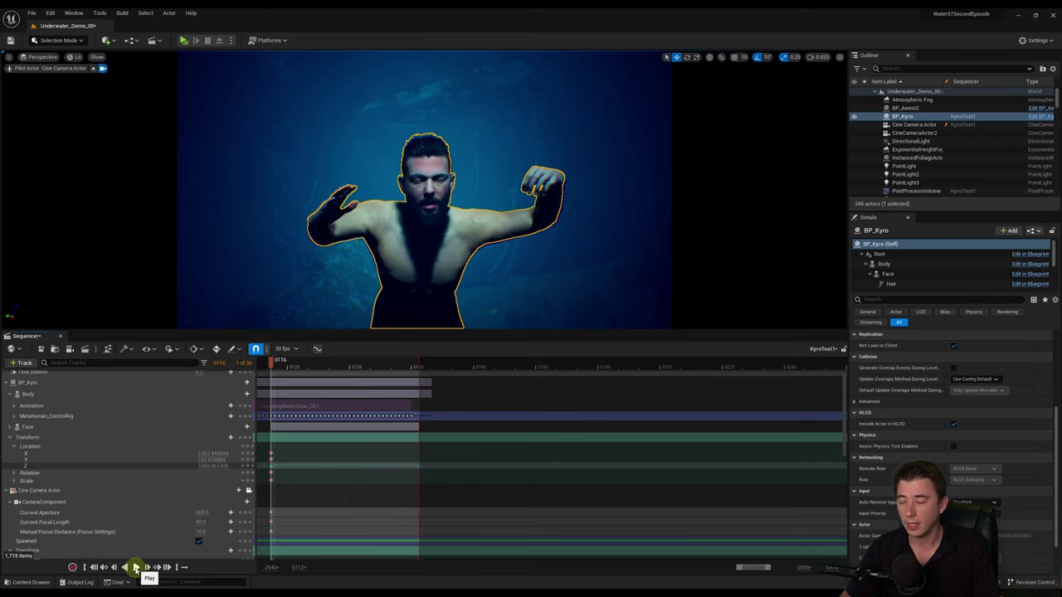
# Play back the character animation in the sequence to review the motion, and pause partway through
pyautogui.click(136, 567)
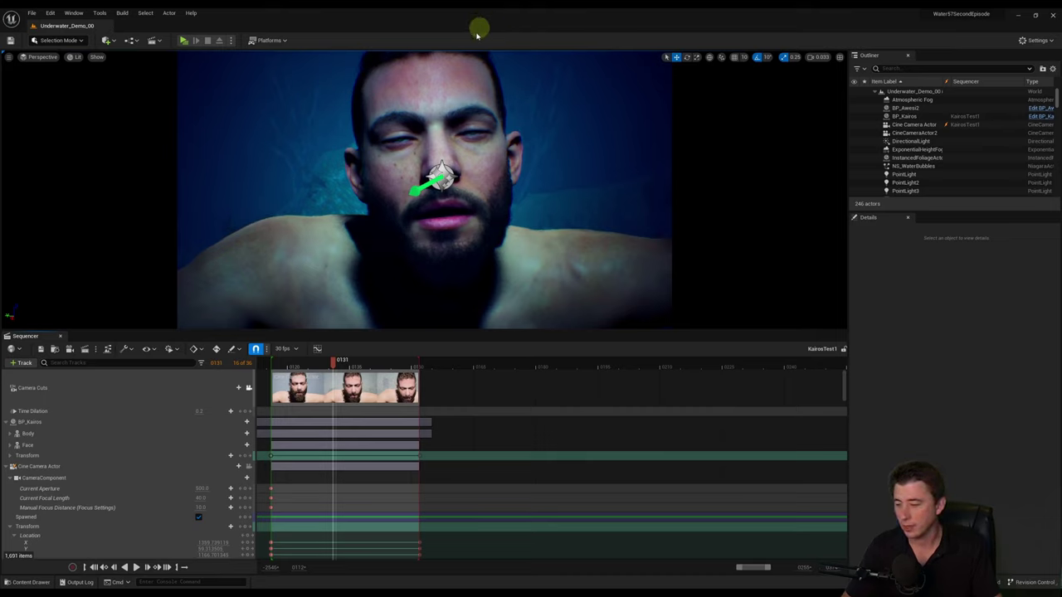
pyautogui.click(136, 567)
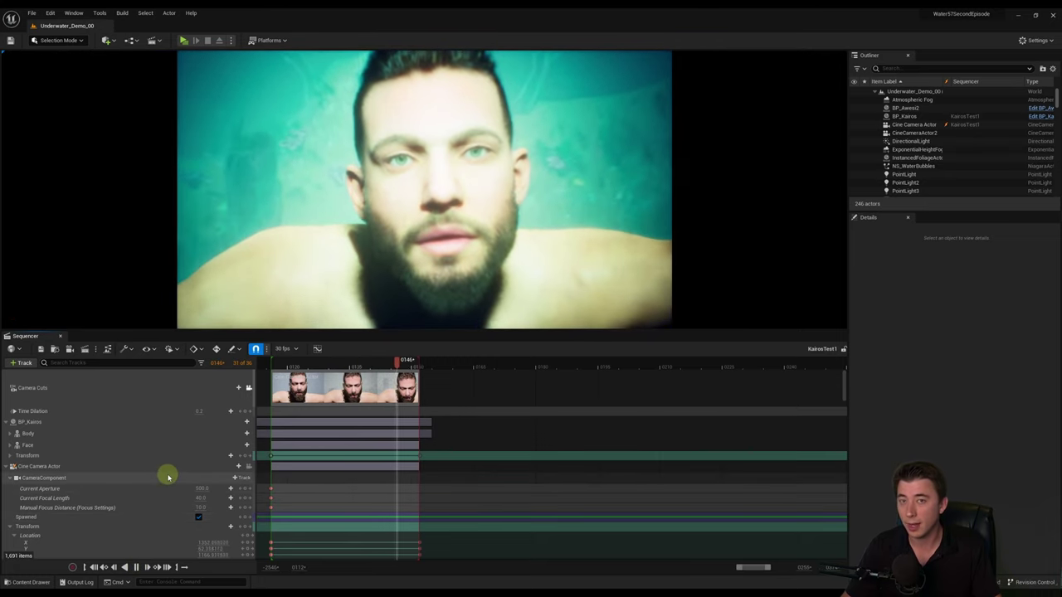
pyautogui.press('space')
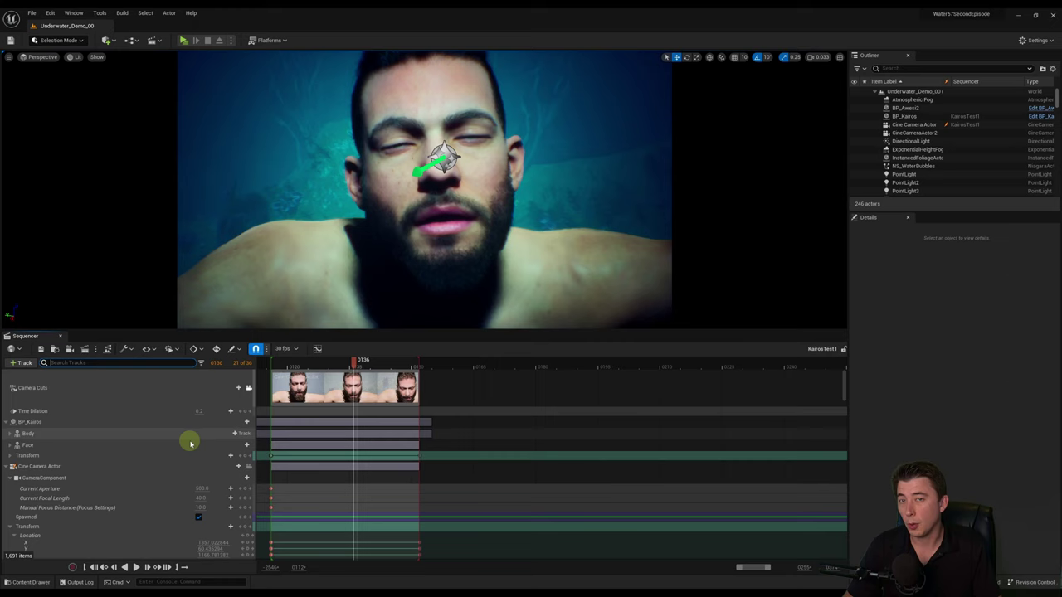
# Check the list of level actors that can be added to the sequence, and close it without adding one
pyautogui.click(23, 364)
pyautogui.moveTo(35, 375)
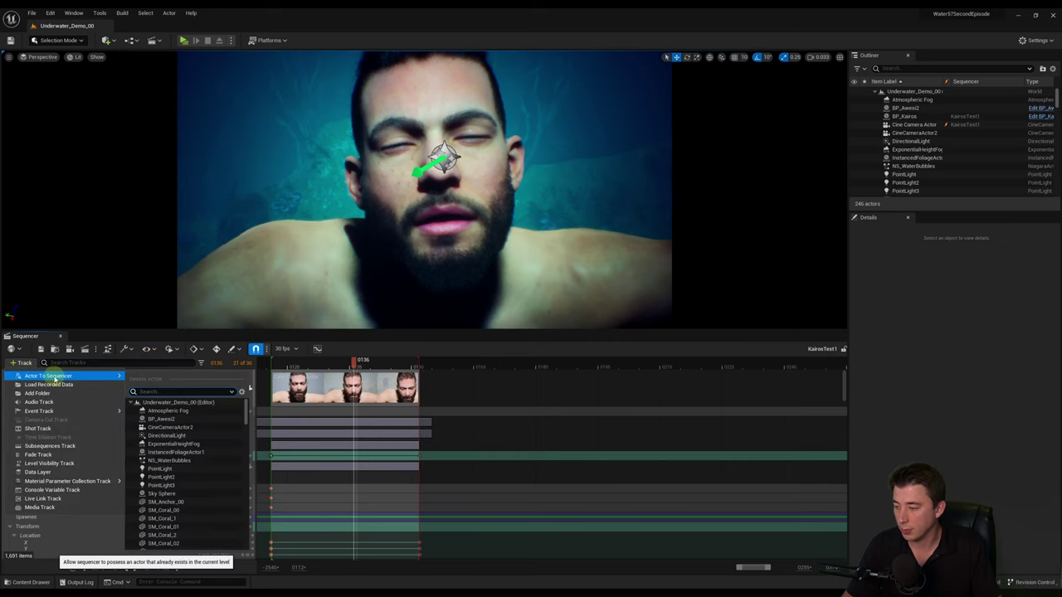
pyautogui.click(154, 390)
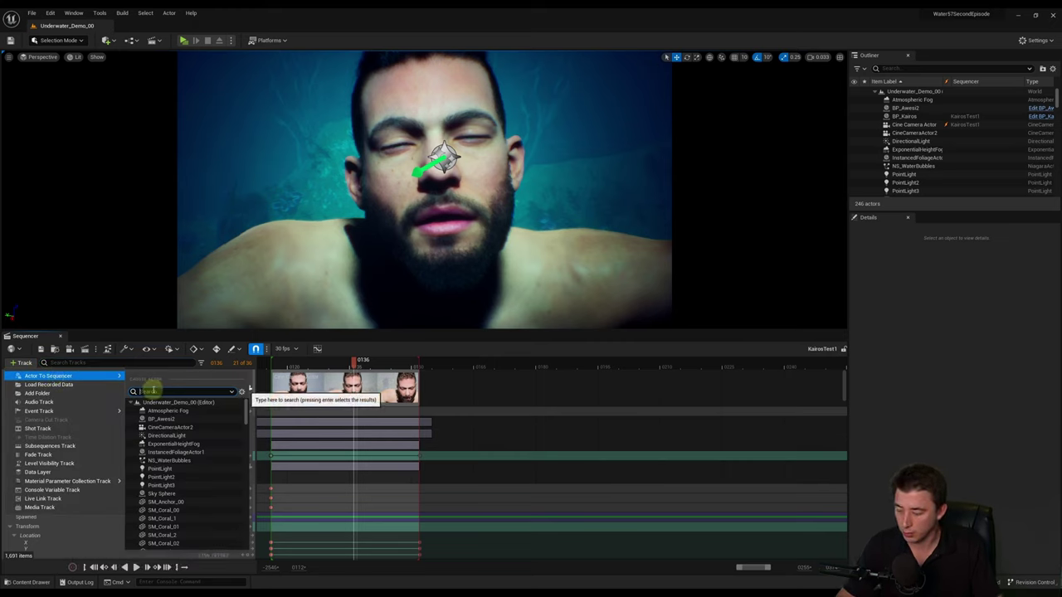
pyautogui.click(83, 365)
# Select the PostProcessVolume in the sequence and examine which of its Settings properties can be added as tracks
pyautogui.scroll(-2, 76, 437)
pyautogui.click(106, 429)
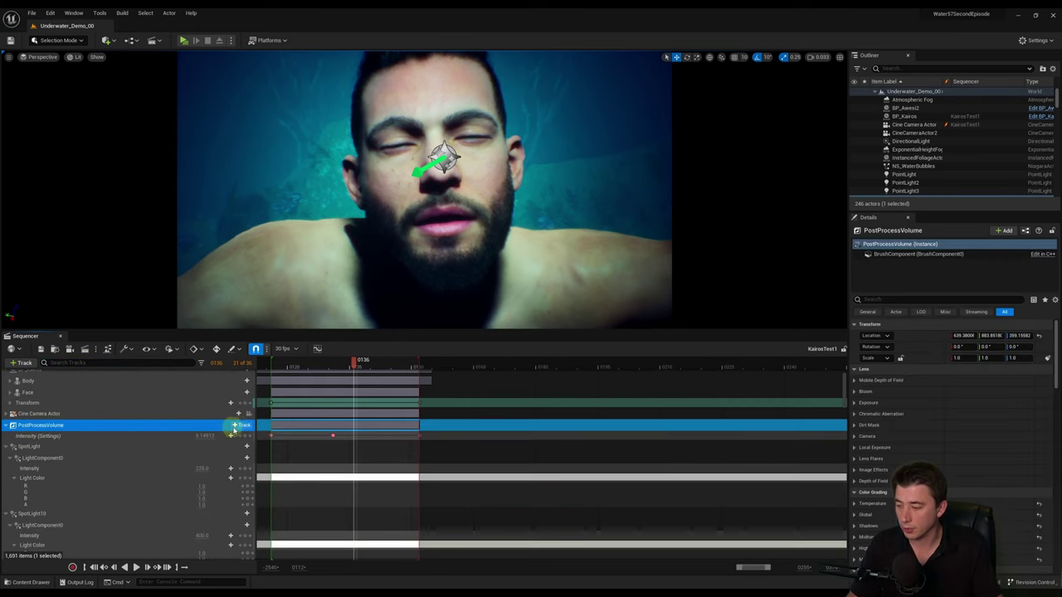
pyautogui.click(239, 427)
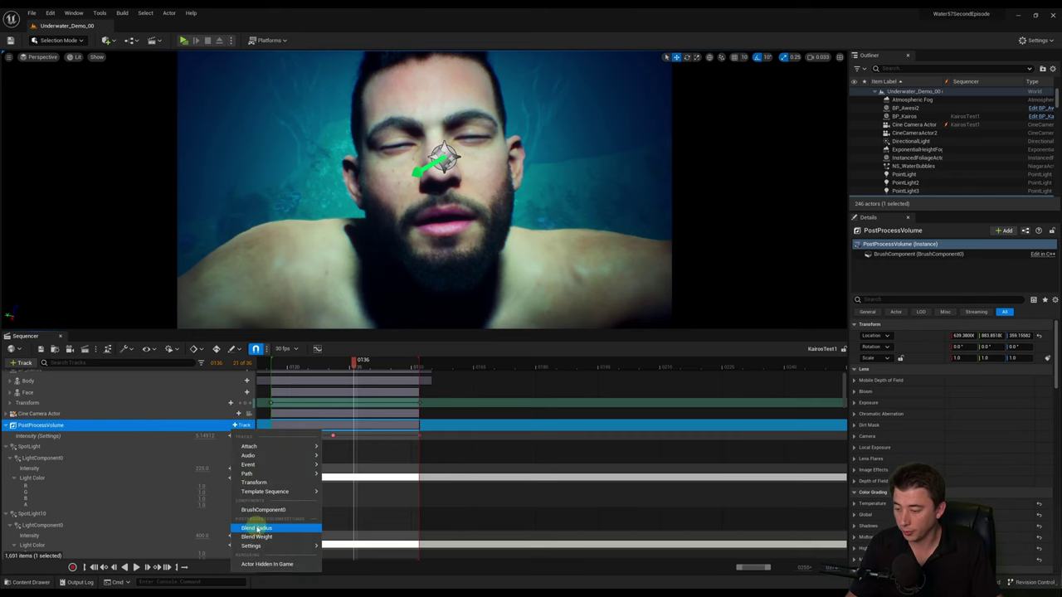
pyautogui.moveTo(252, 548)
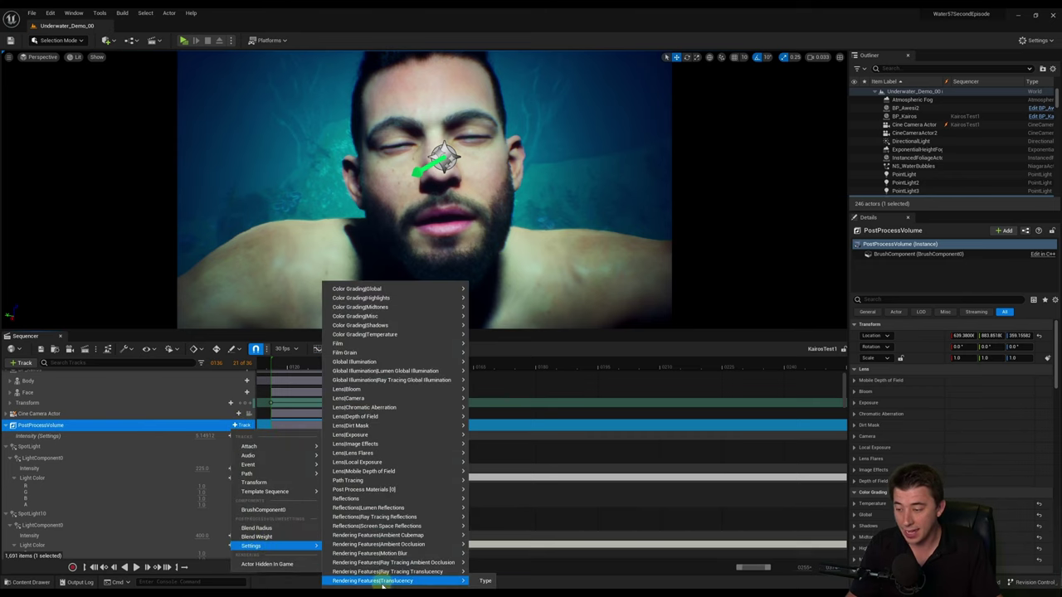
pyautogui.click(60, 429)
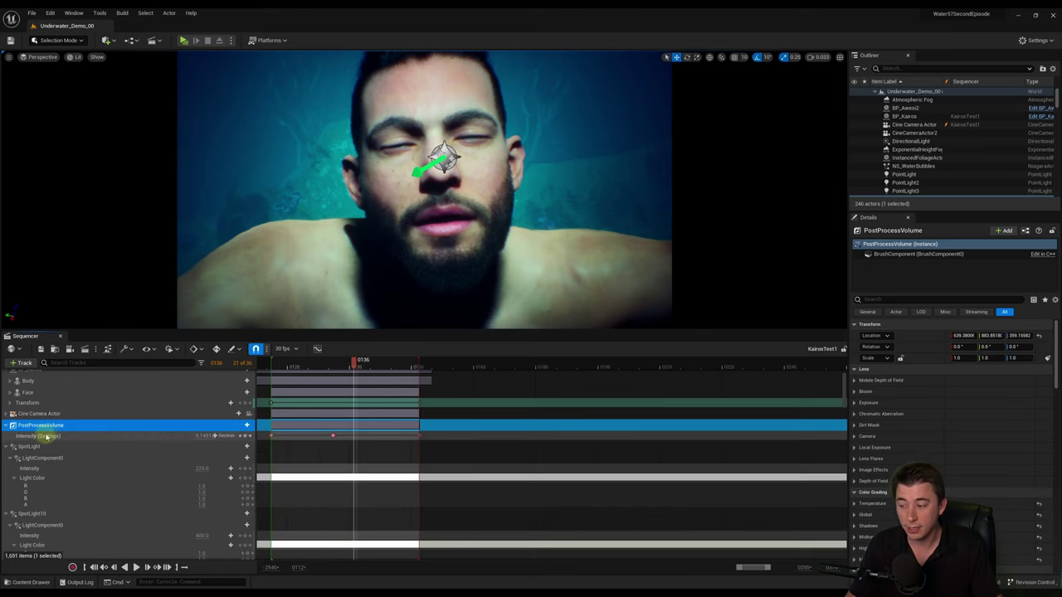
# Select the PostProcessVolume's Intensity (Settings) track and scrub from frame 0116 to 0153 to examine its animated effect
pyautogui.click(45, 436)
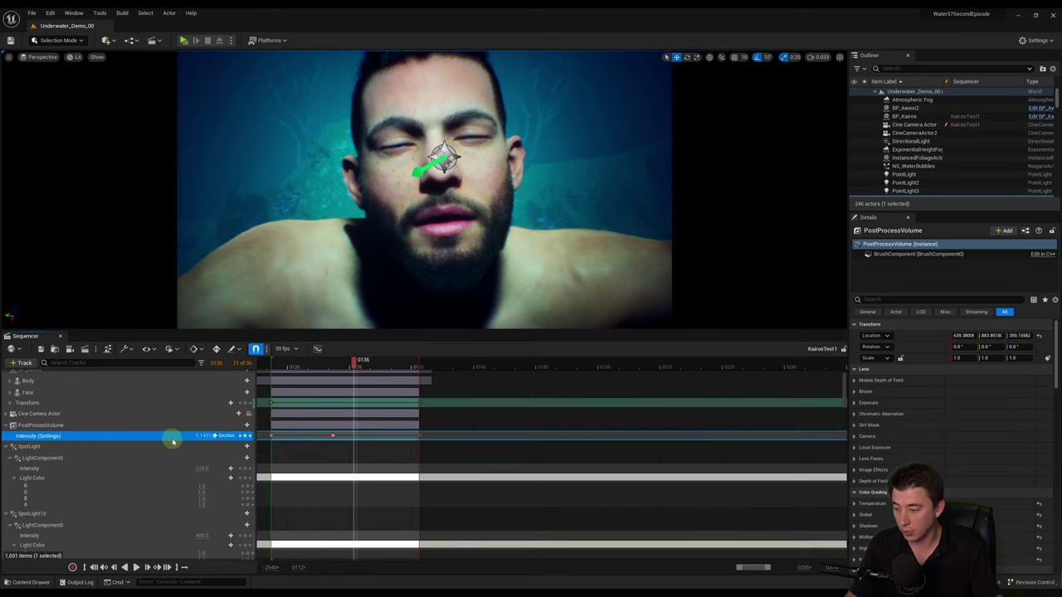
pyautogui.click(274, 363)
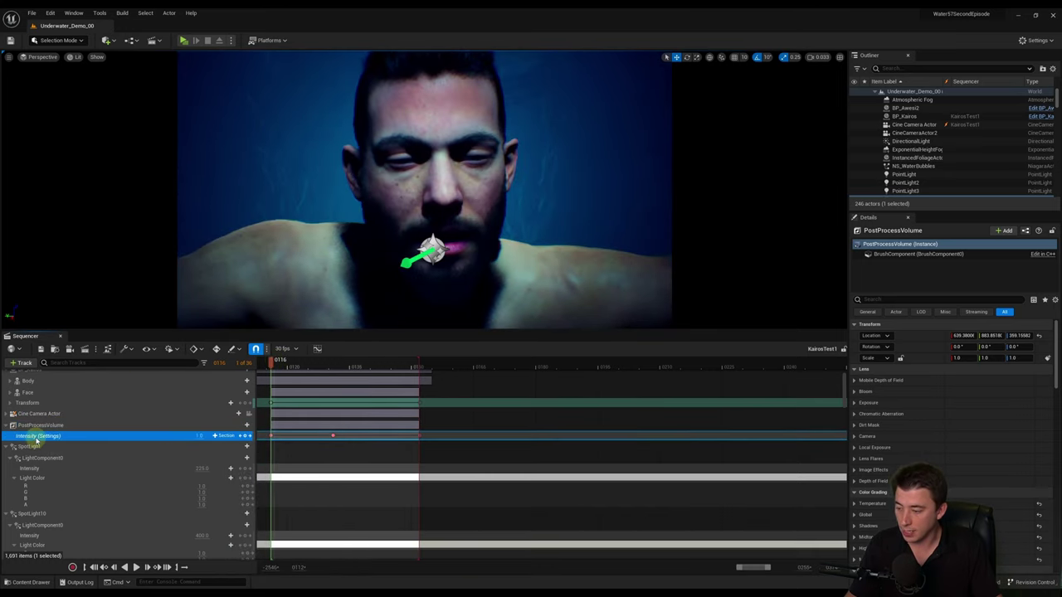
pyautogui.moveTo(309, 368); pyautogui.dragTo(423, 366)
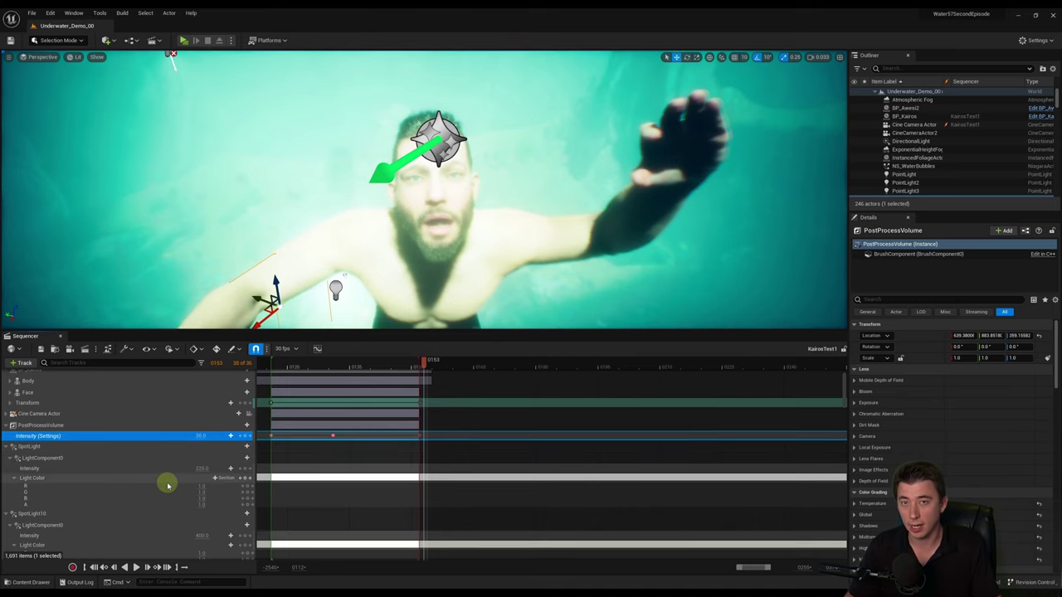
# Look through the sequence's tracks, including the Intensity and Light Color tracks of the spotlights
pyautogui.scroll(-3, 845, 393)
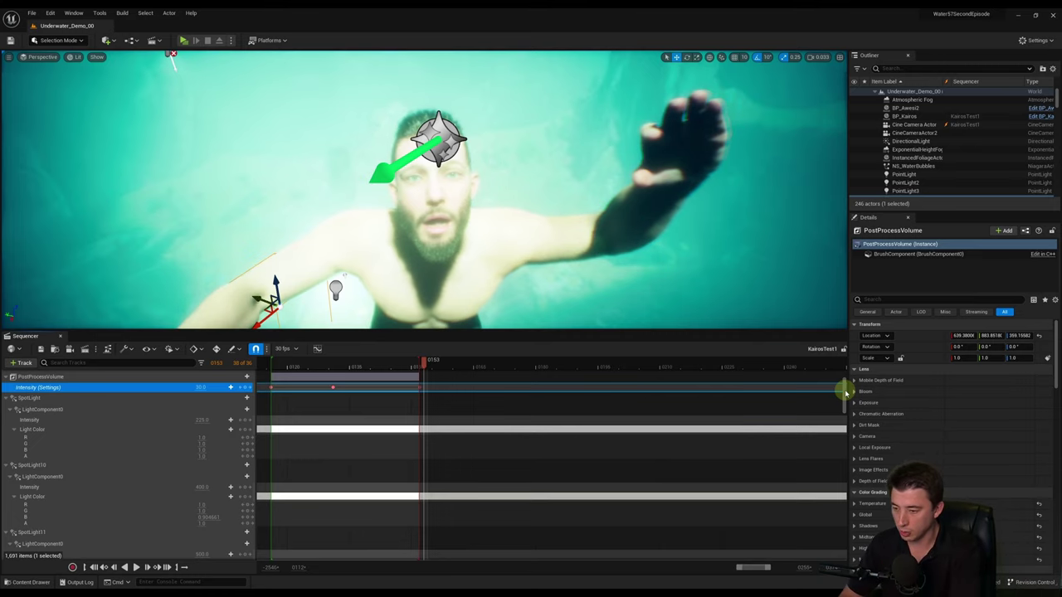
pyautogui.scroll(6, 346, 396)
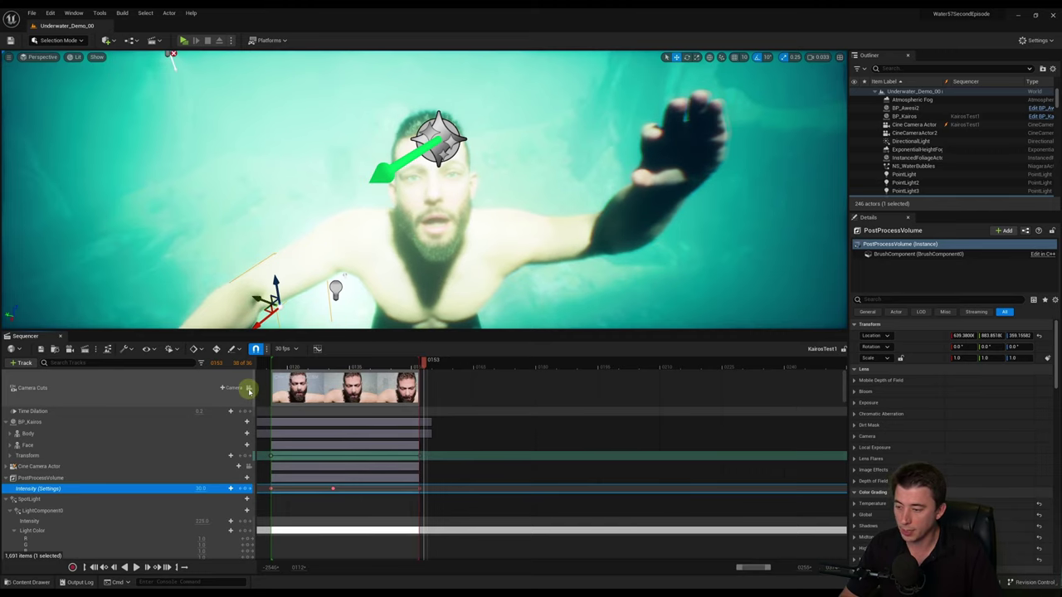
pyautogui.scroll(-8, 371, 492)
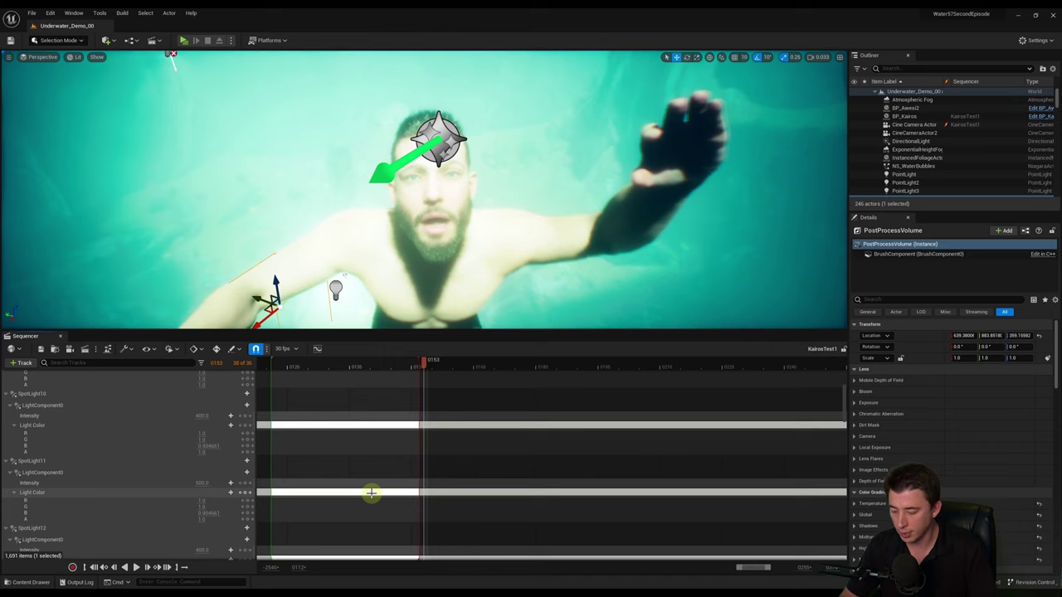
# Play back the sequence through the camera to review the animated post-process intensity, and pause near the end
pyautogui.moveTo(268, 230); pyautogui.dragTo(318, 250, button='right')
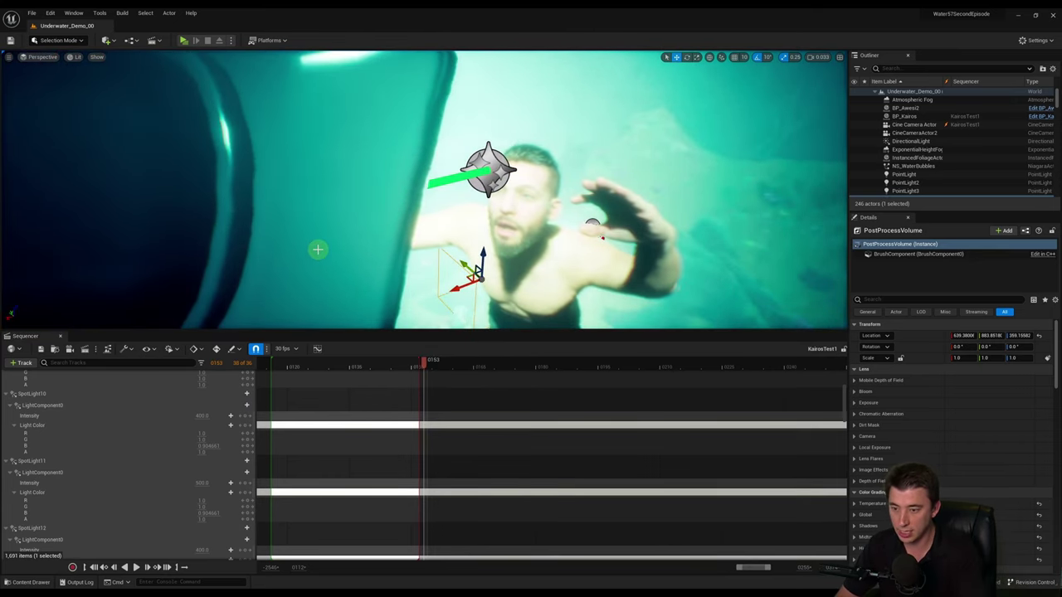
pyautogui.click(136, 567)
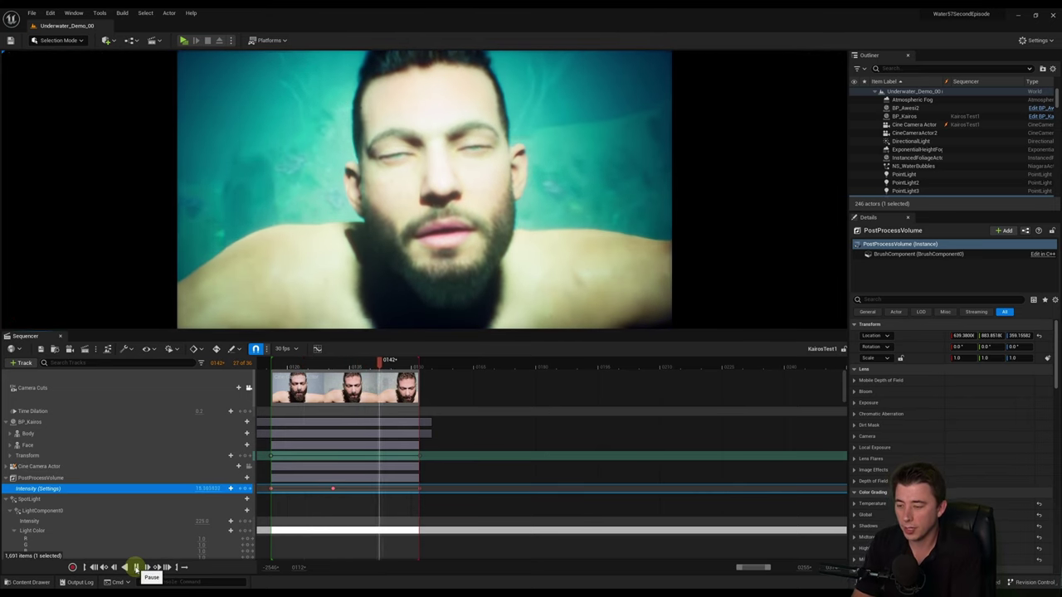
pyautogui.click(135, 568)
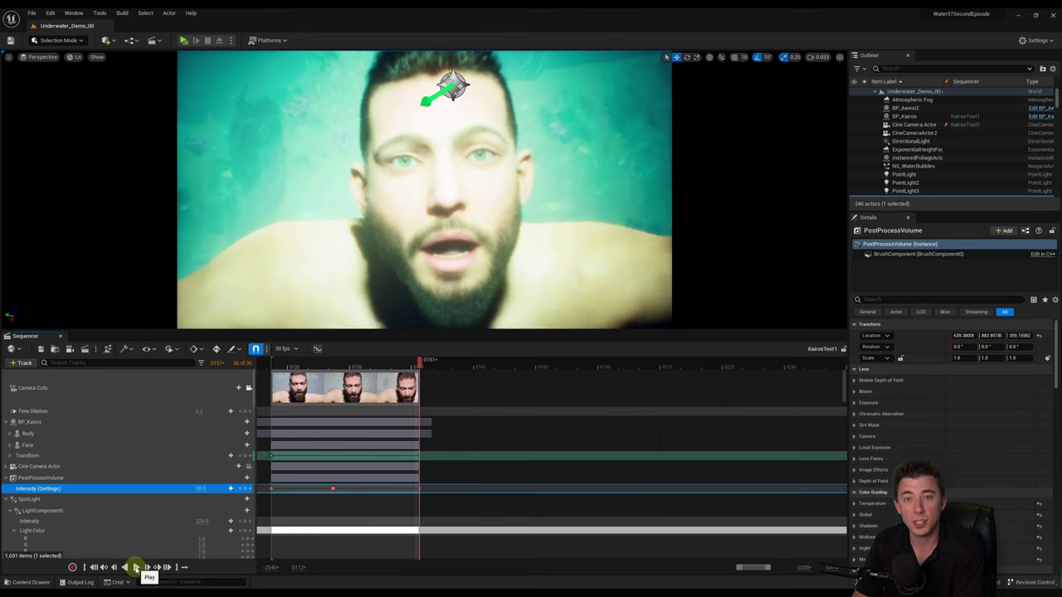